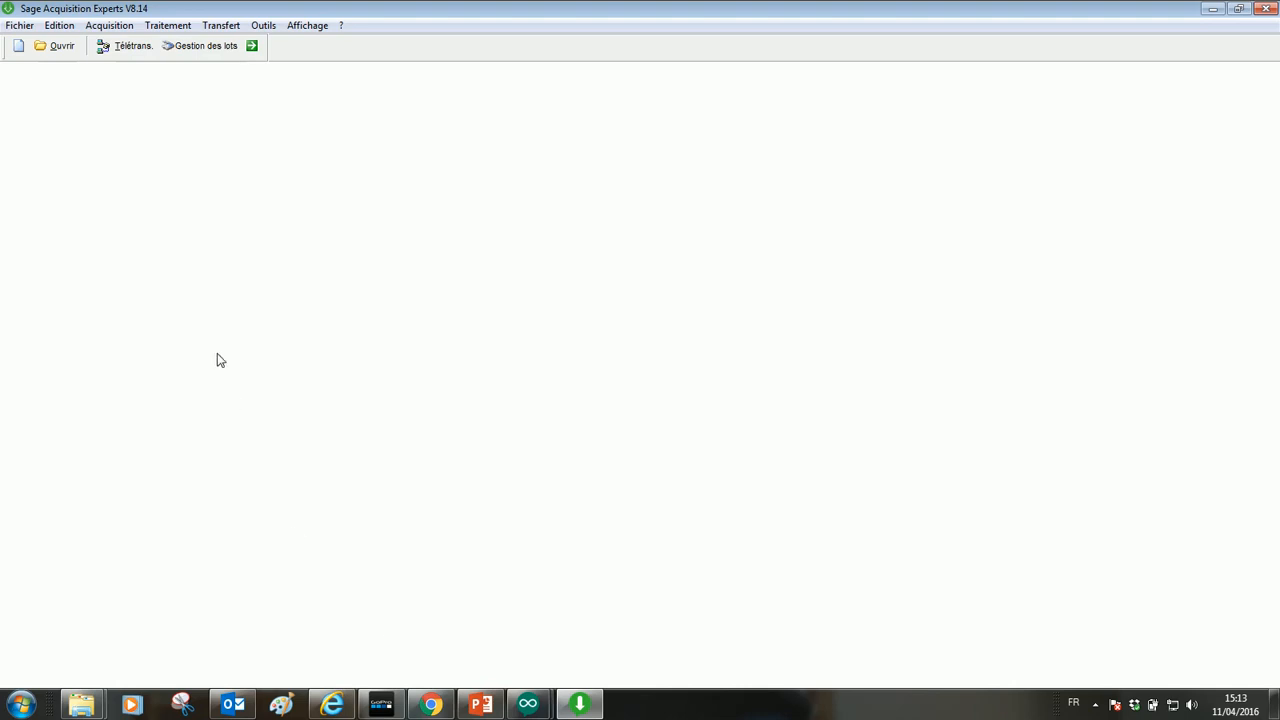
Start a multi-dossier bank statement import (Relevés bancaires multi-dossiers) from an Etebac/Ebics file.
left_click(105, 28)
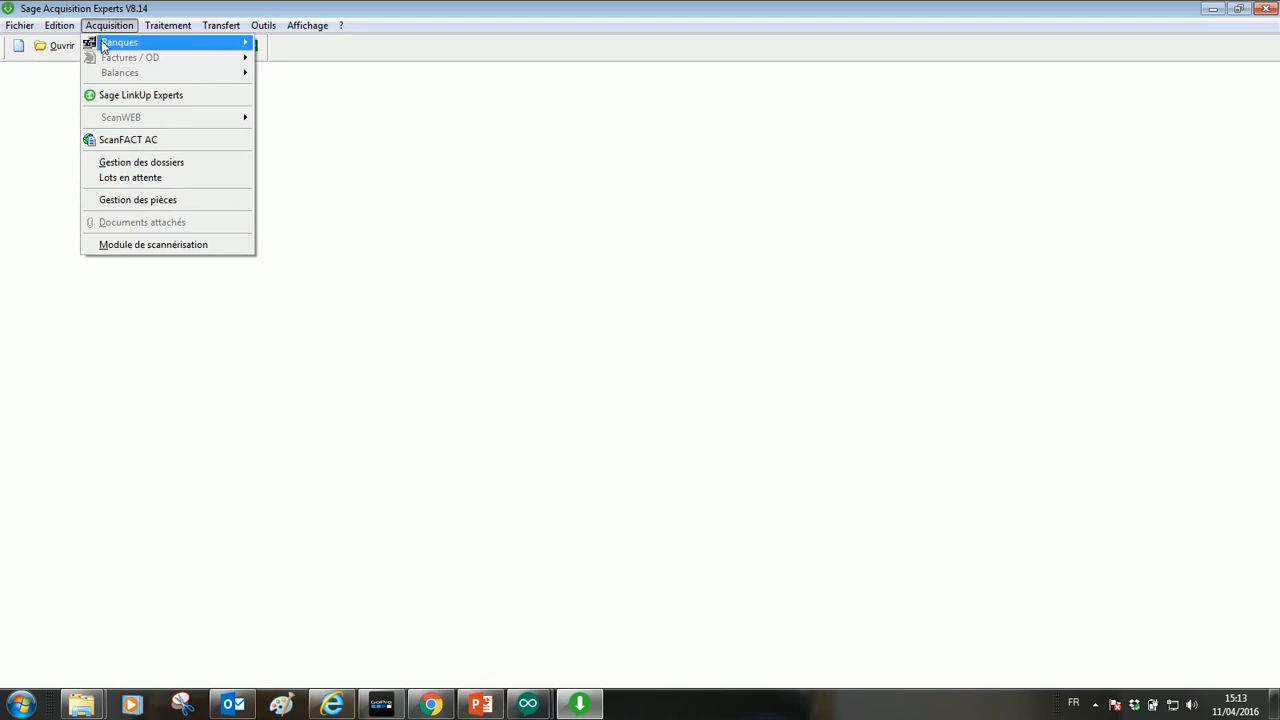
mouse_move(196, 30)
mouse_move(108, 26)
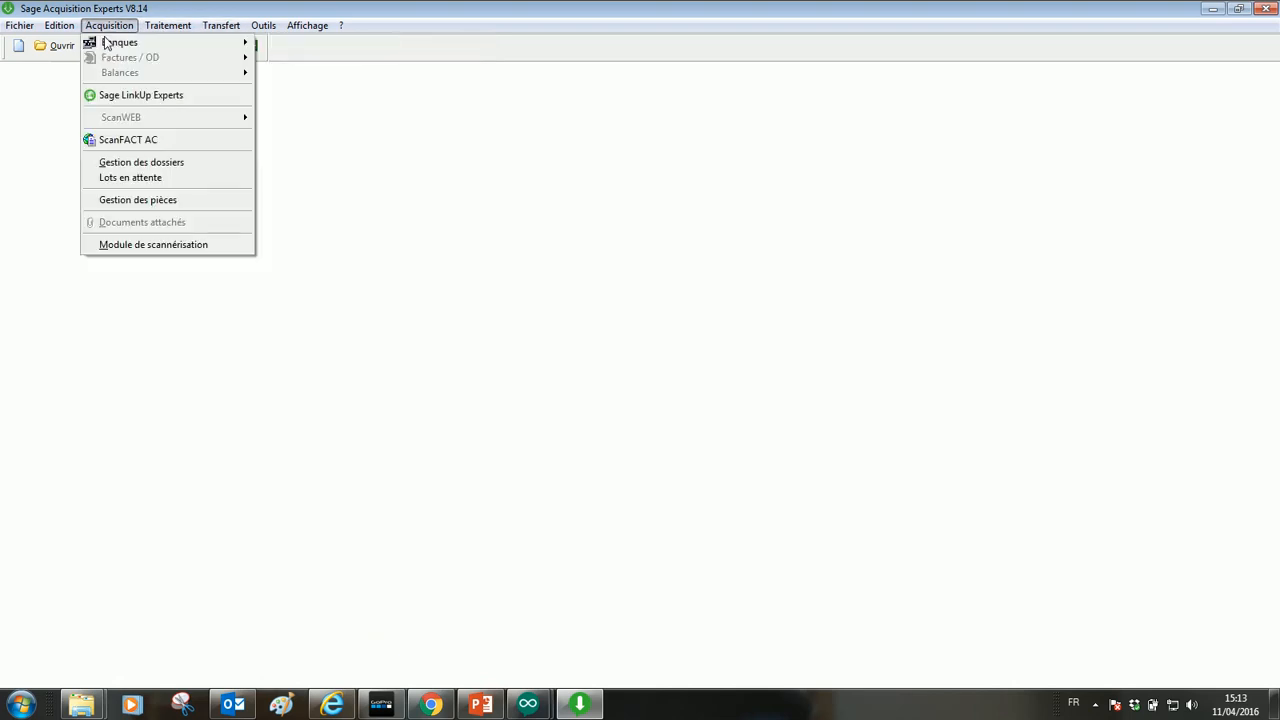
mouse_move(312, 80)
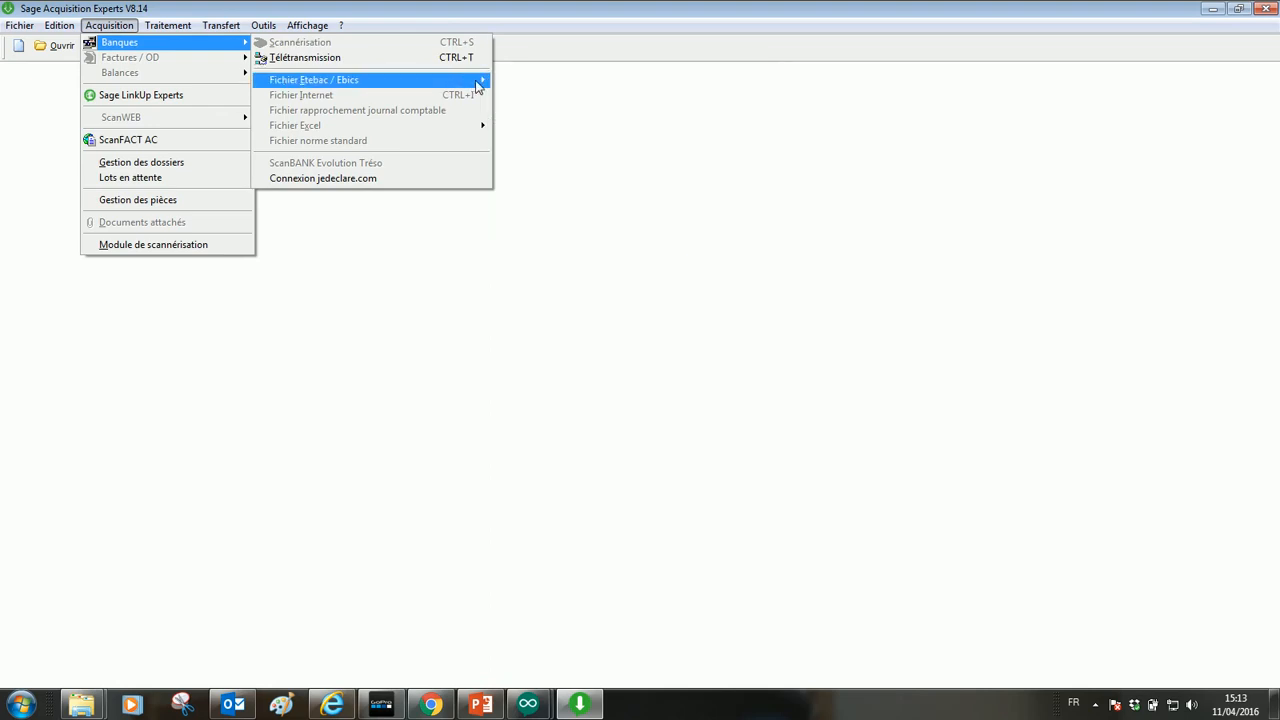
mouse_move(484, 88)
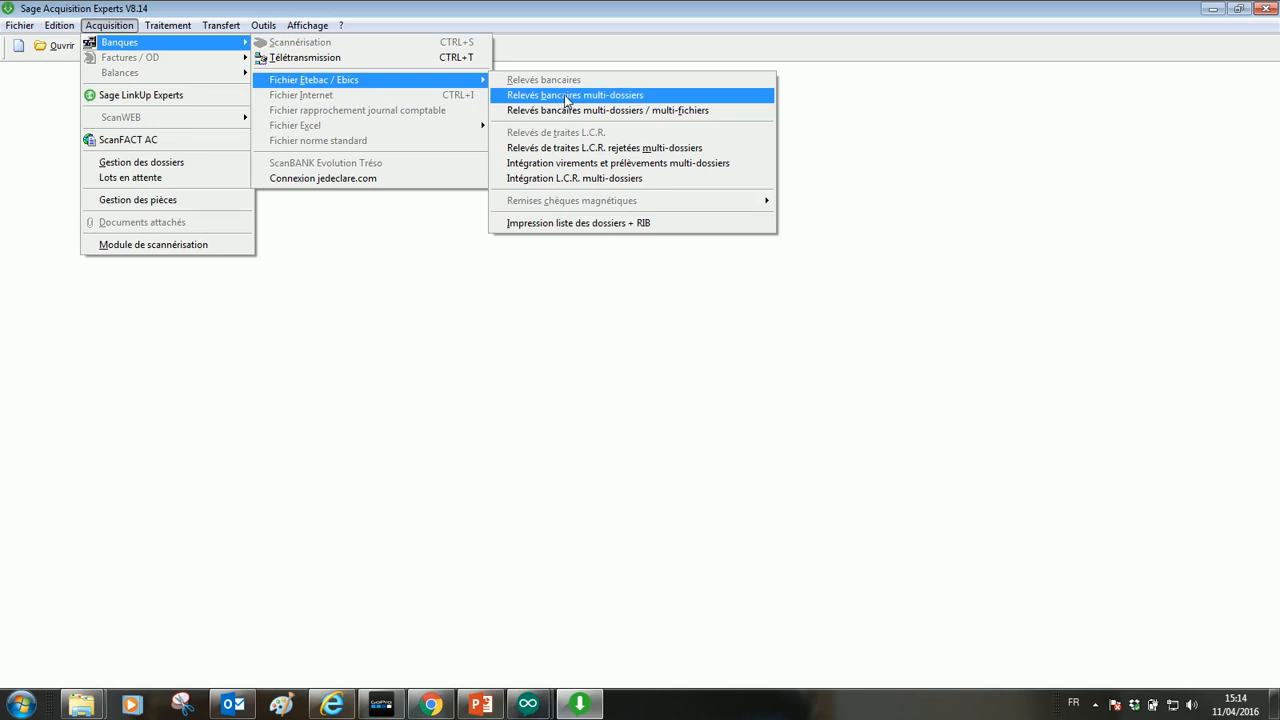
left_click(564, 94)
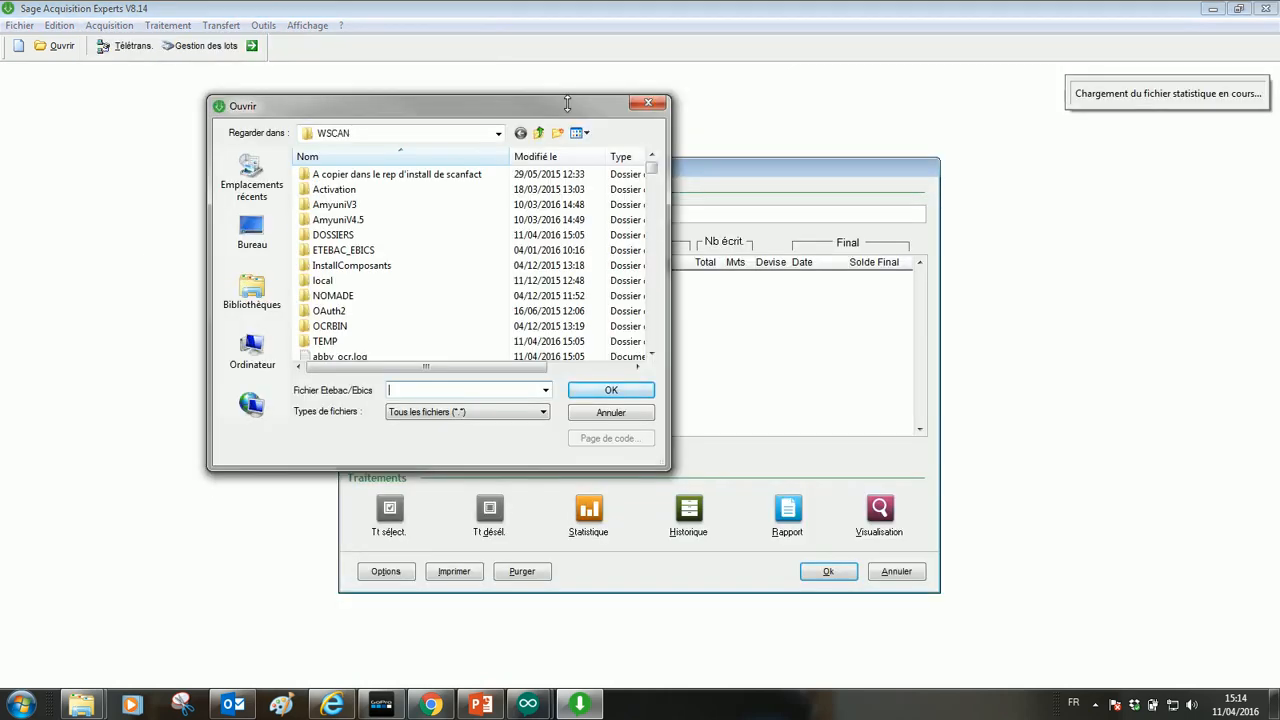
Browse to the CONSULTING folder on the System (C:) drive to locate the Etebac/Ebics file.
left_click(498, 134)
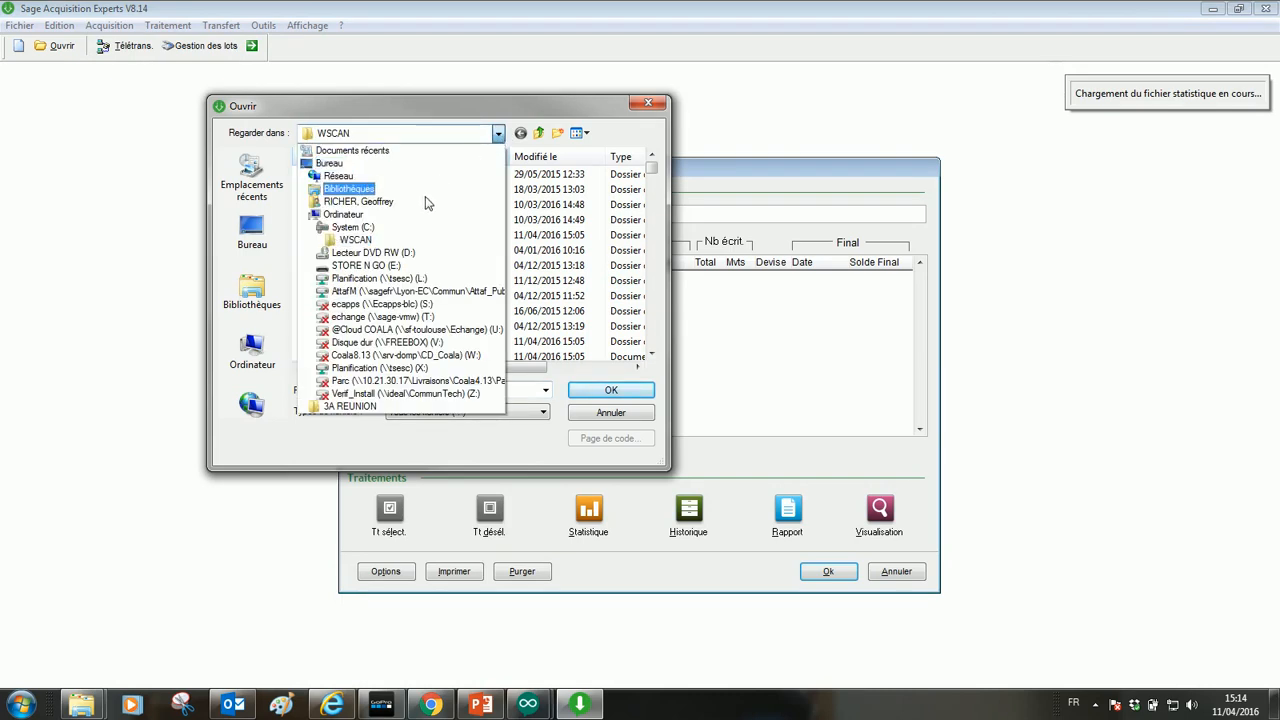
left_click(372, 228)
left_click(348, 265)
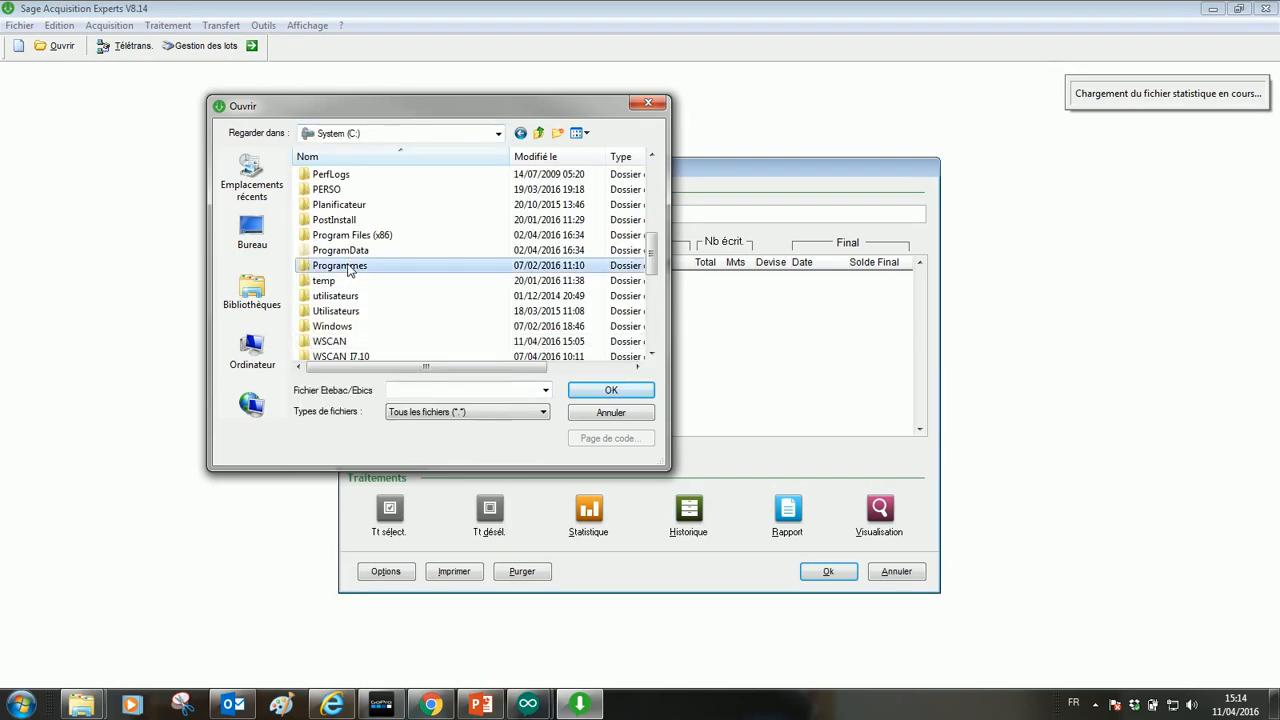
key("c")
key("c")
key("n")
key("s")
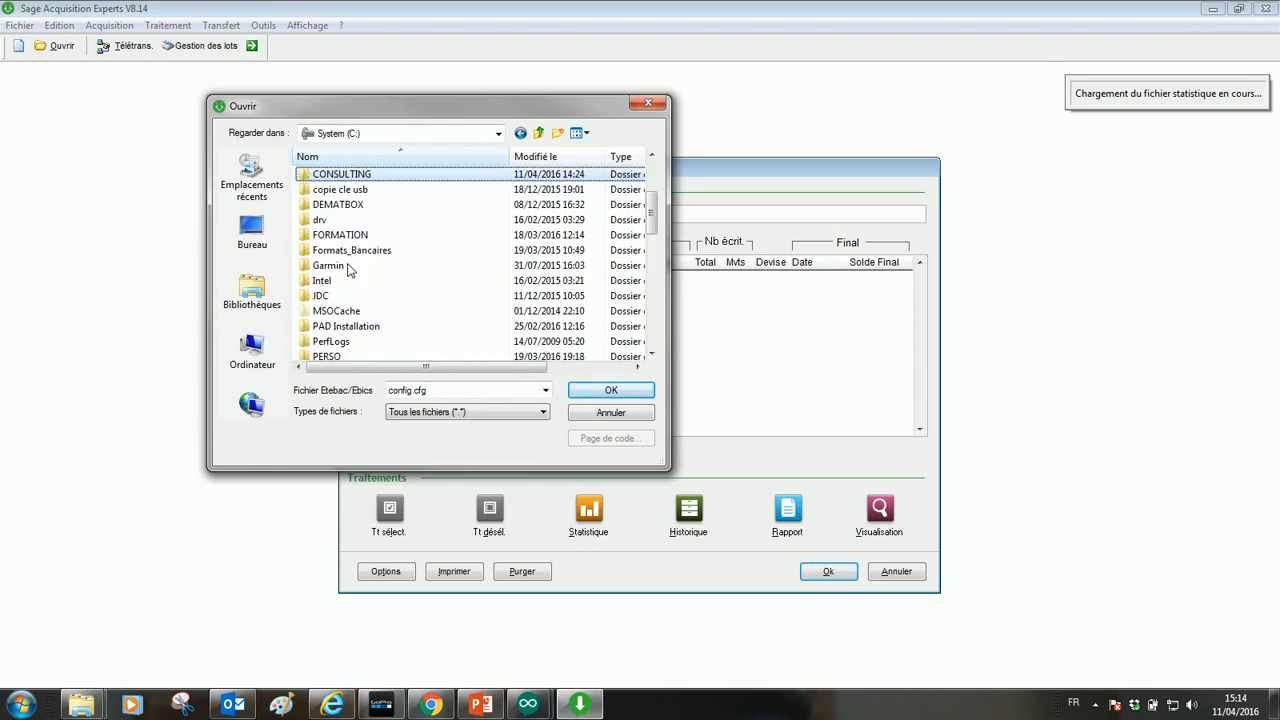
double_click(380, 174)
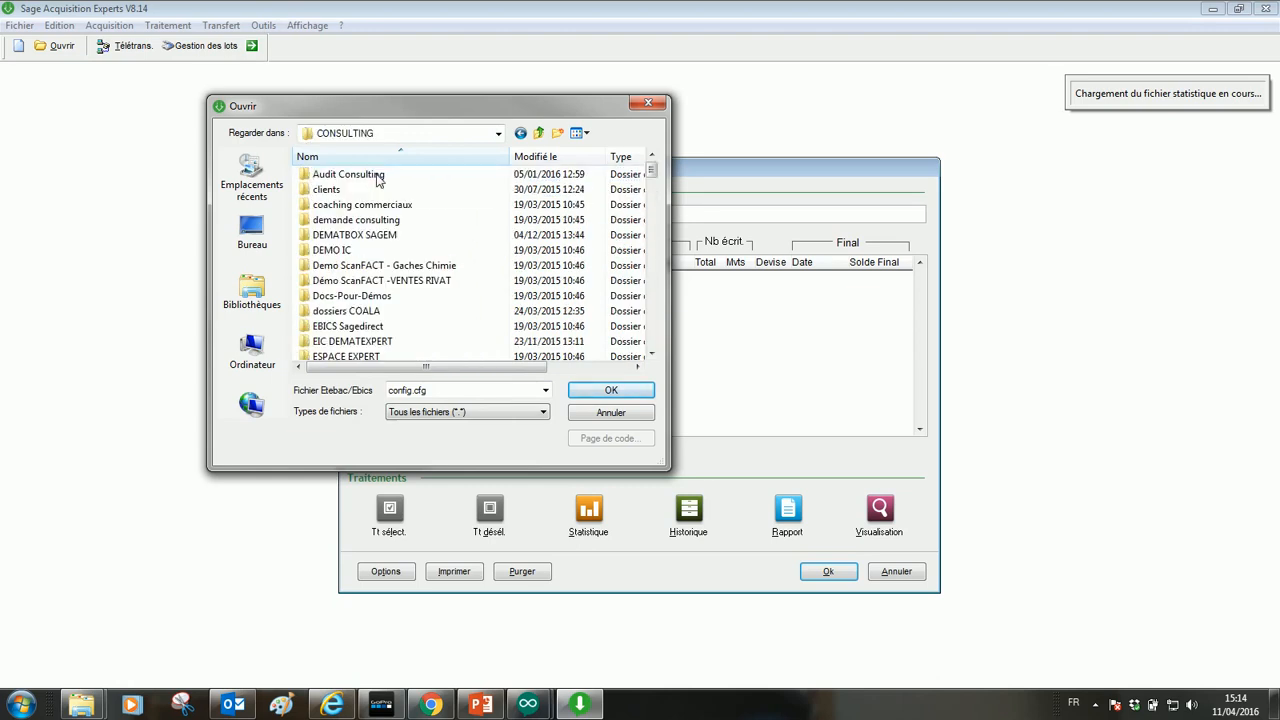
Load 2015JEDECLARE.dat from the Scanbank\Jedeclare subfolder of Pack Démonstration Acquisition 2015.
left_click(372, 297)
key("p")
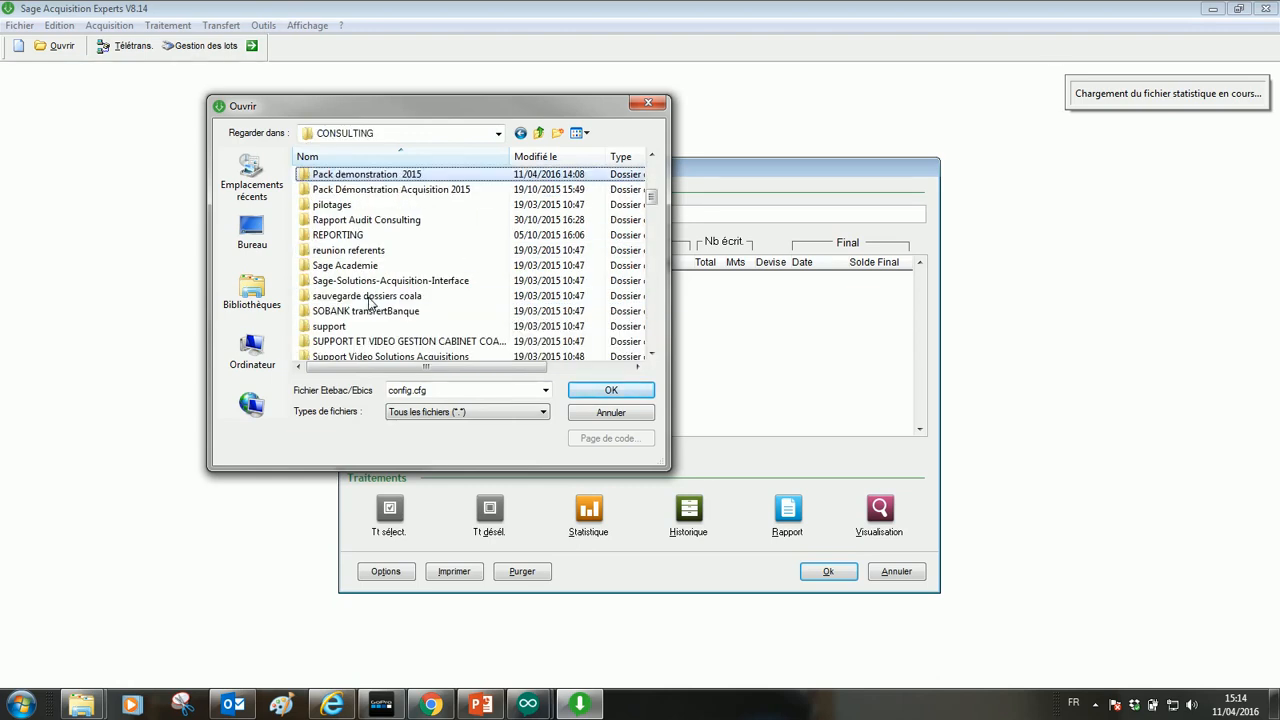
double_click(397, 192)
double_click(355, 176)
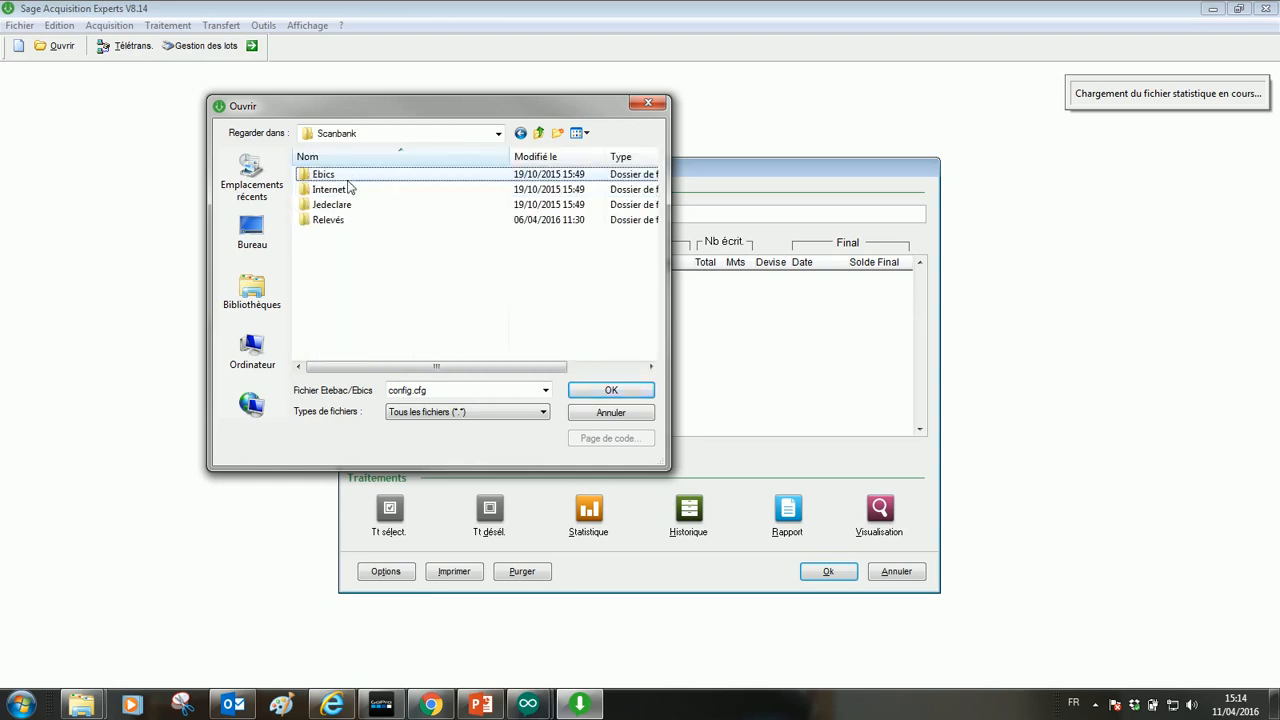
double_click(334, 204)
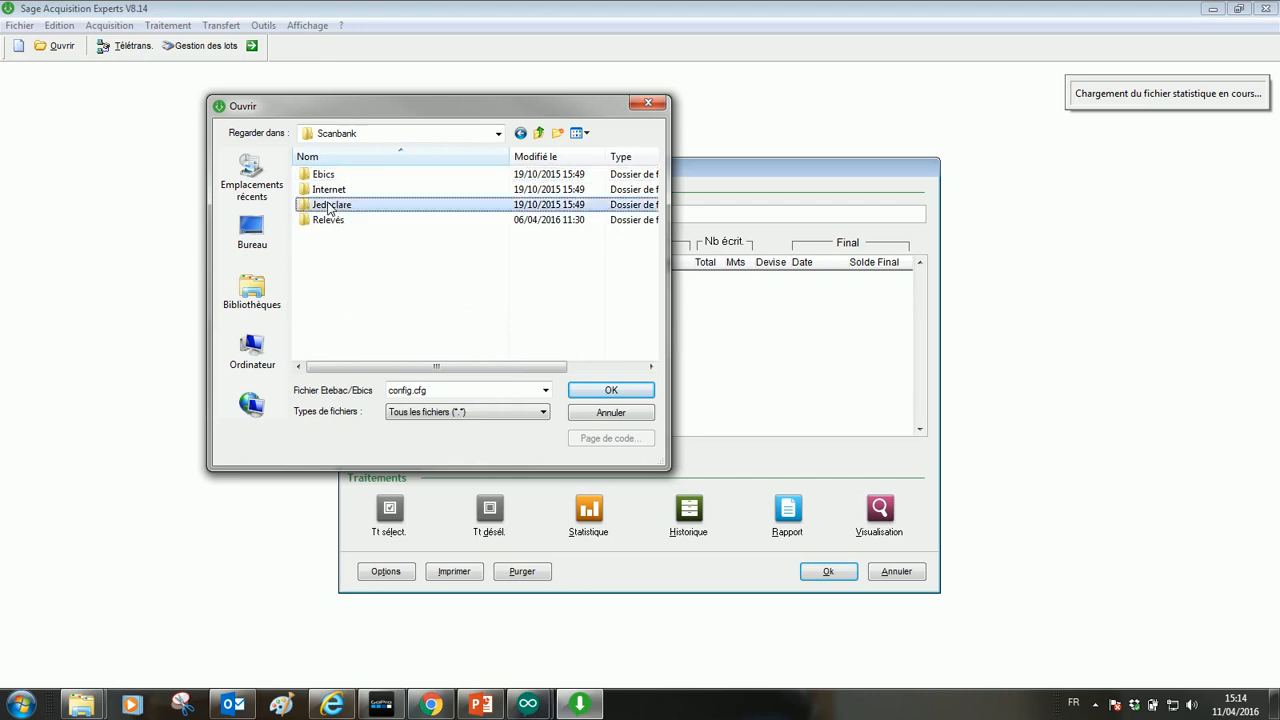
left_click(346, 176)
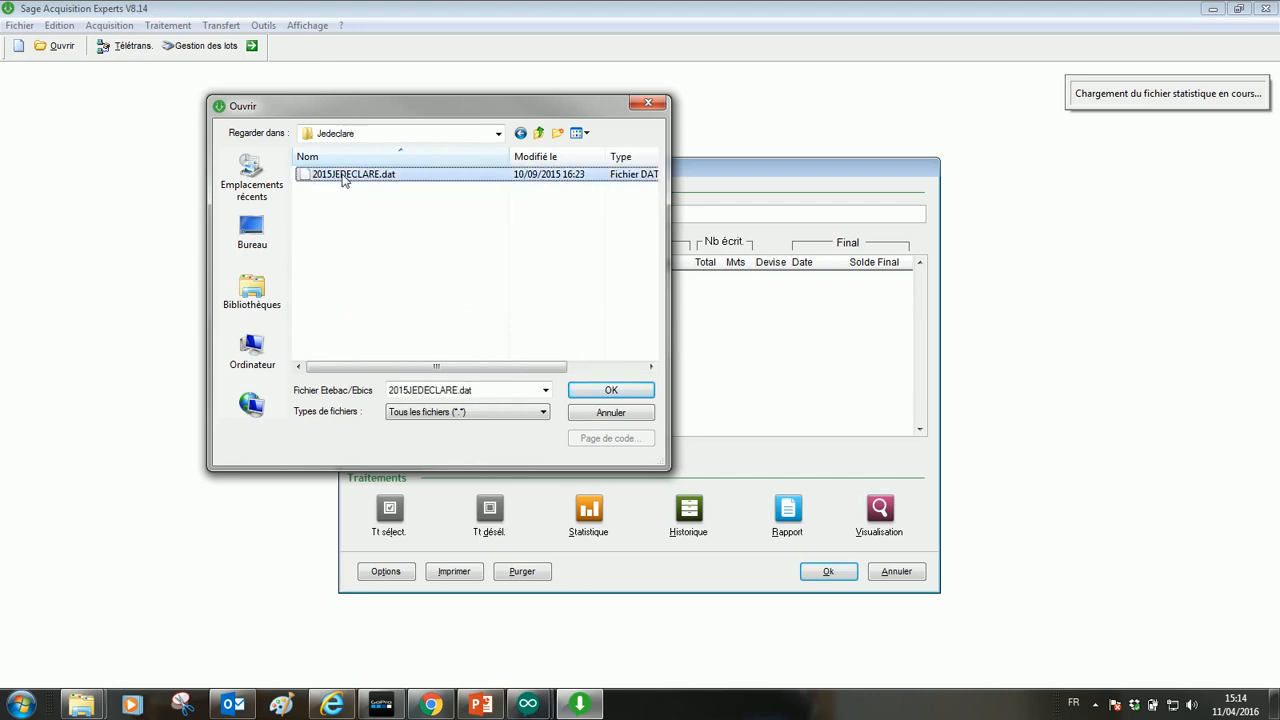
left_click(646, 388)
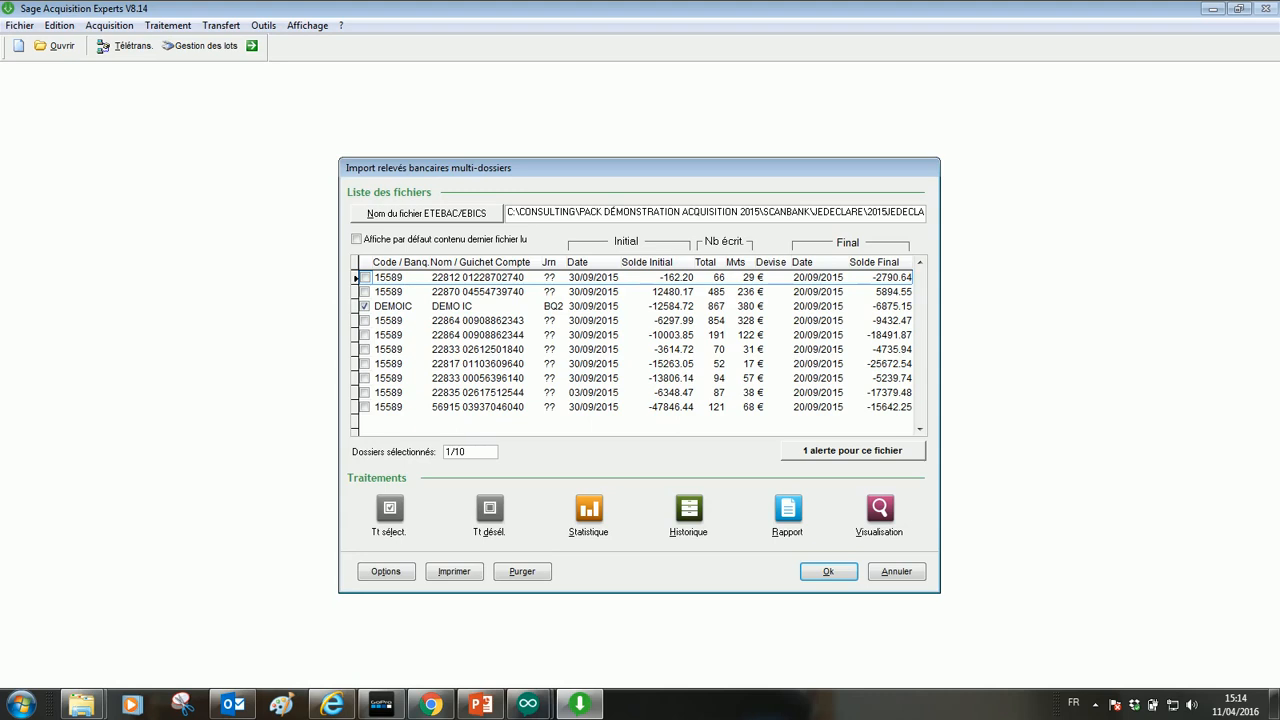
Integrate the file's statement for the ticked DEMOIC dossier, journal BQ2, and skip printing the report.
left_click(476, 452)
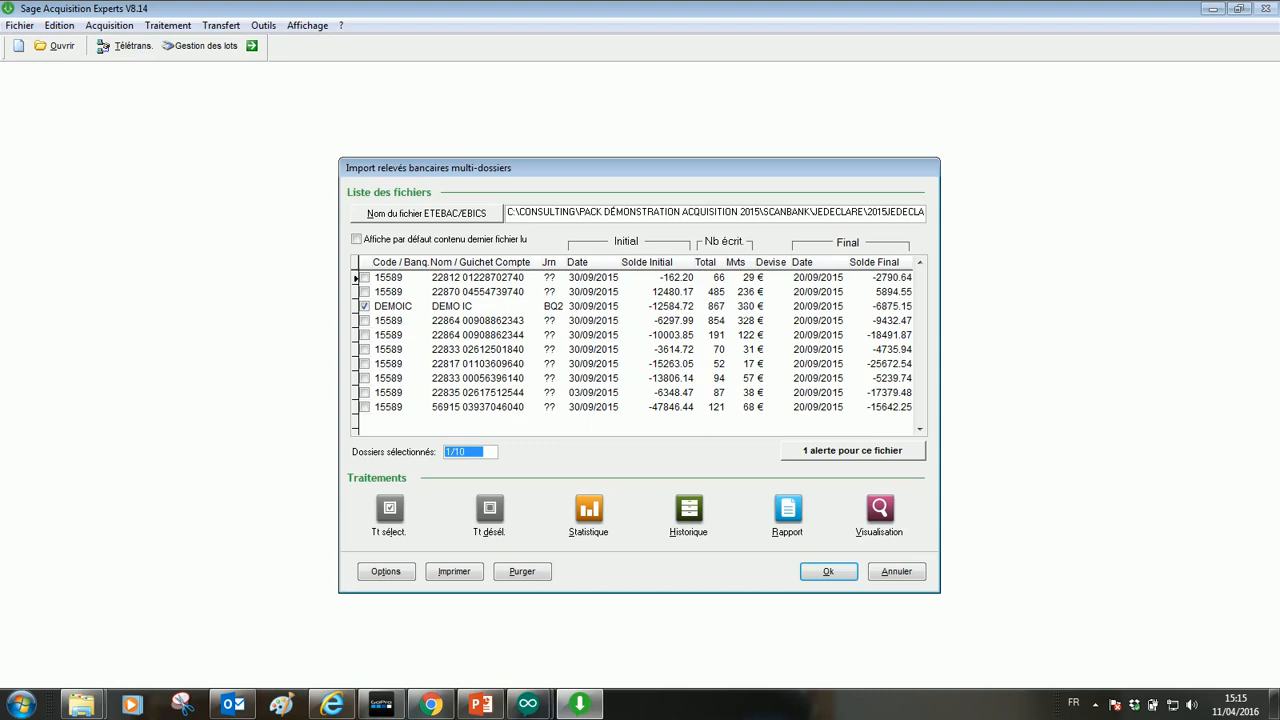
left_click(828, 571)
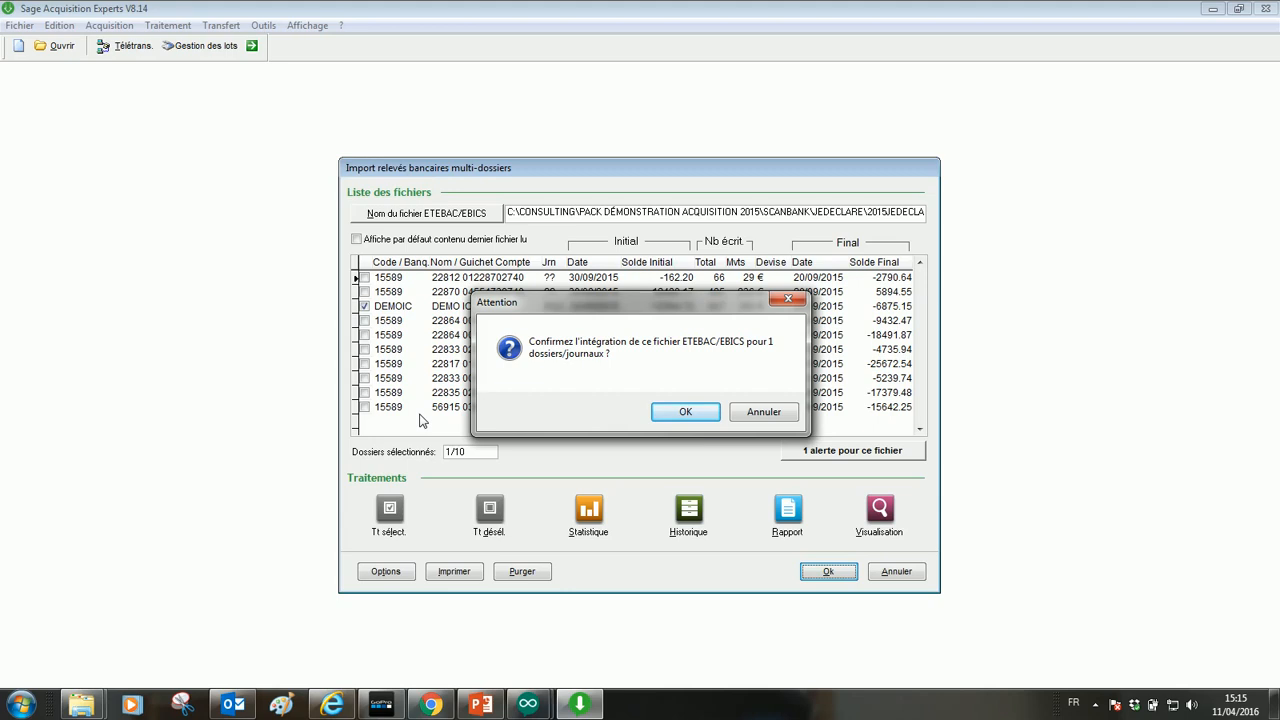
left_click(672, 412)
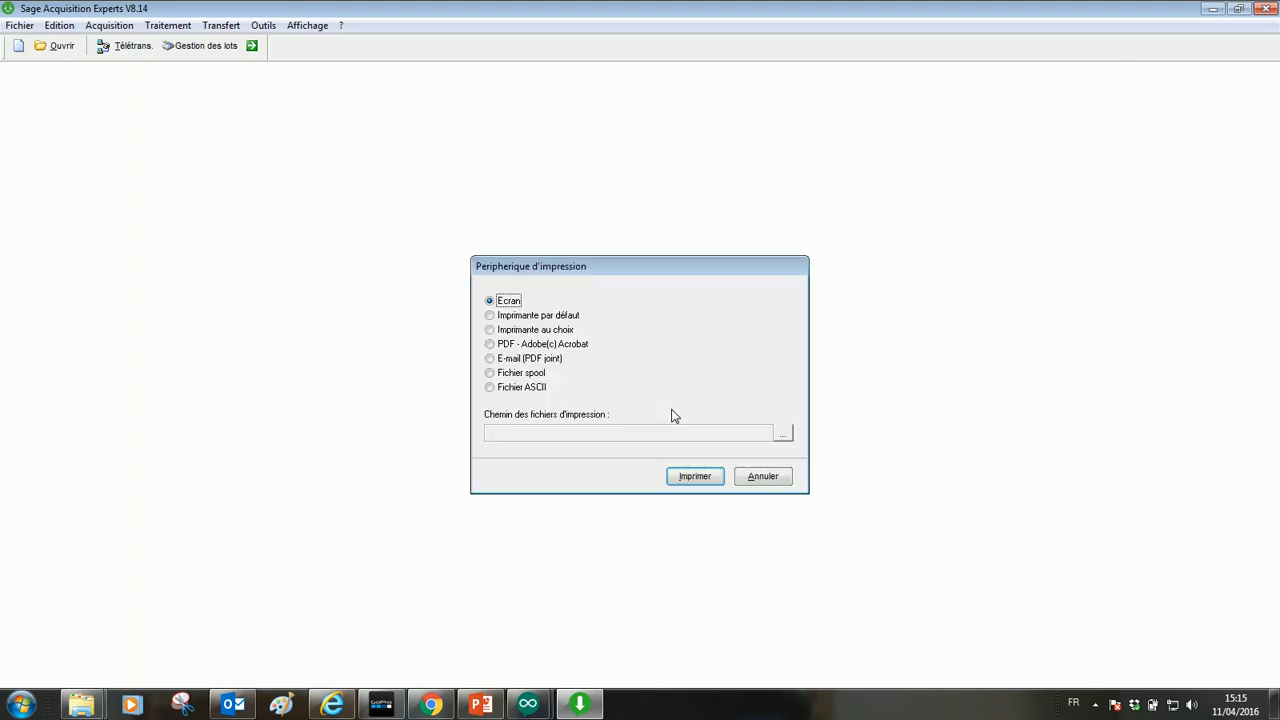
left_click(758, 477)
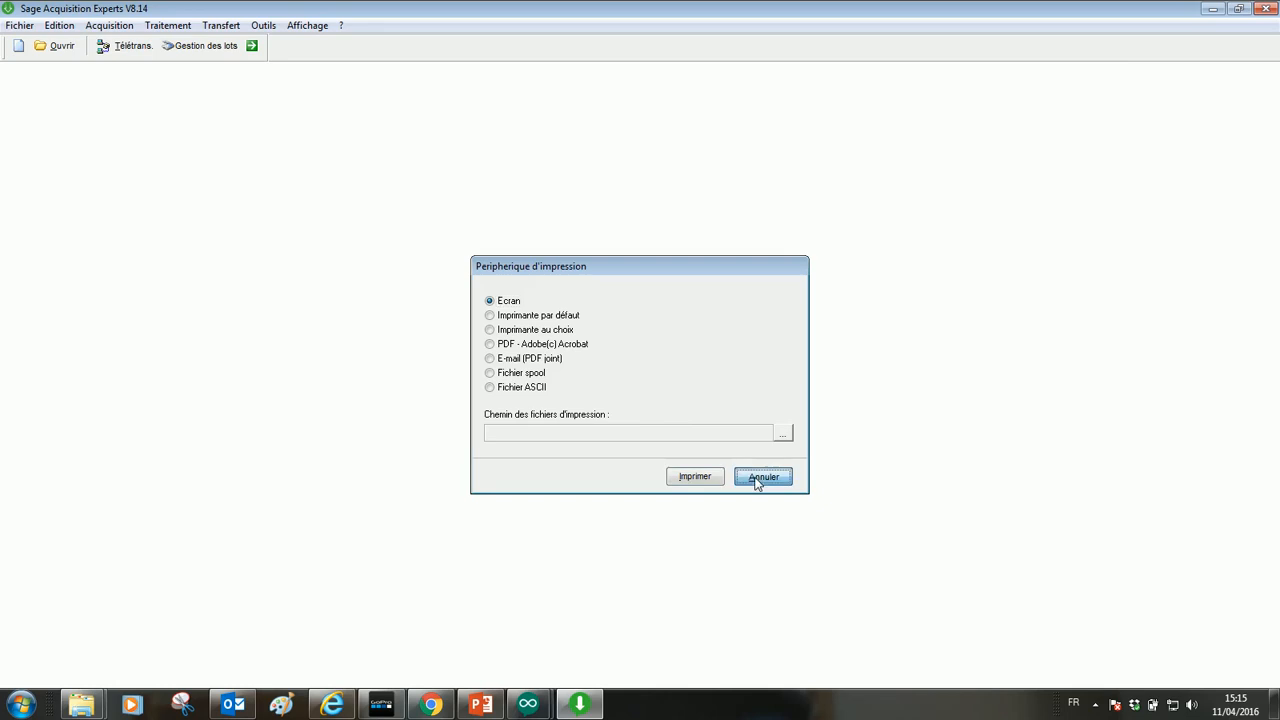
Open the DEMOIC dossier and display its BQ and BQ2 bank journals, ending on BQ2.
left_click(66, 50)
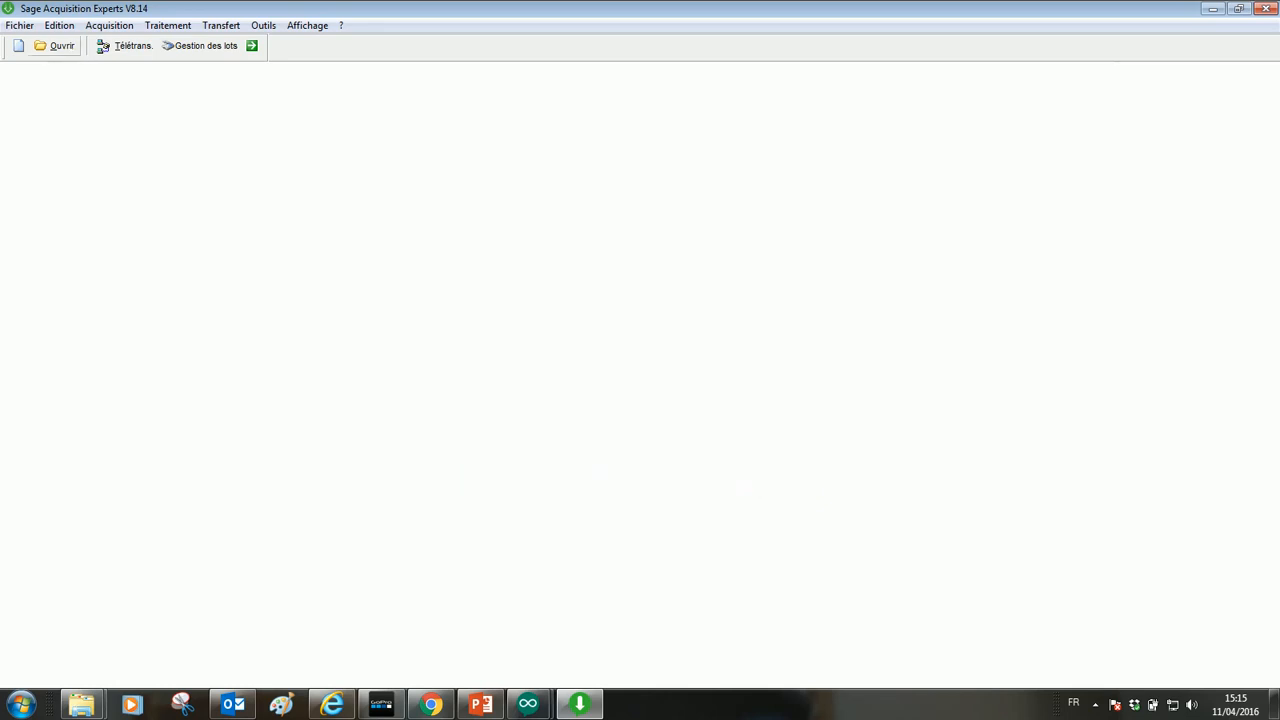
double_click(530, 460)
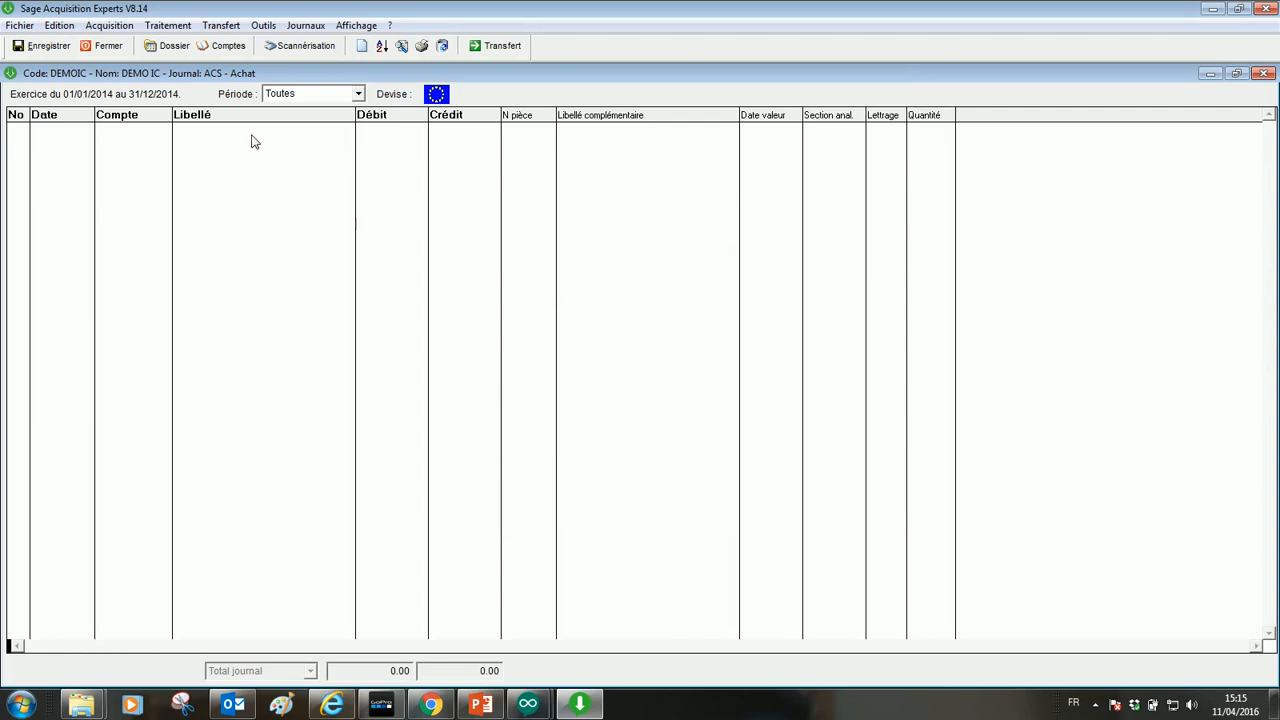
left_click(305, 27)
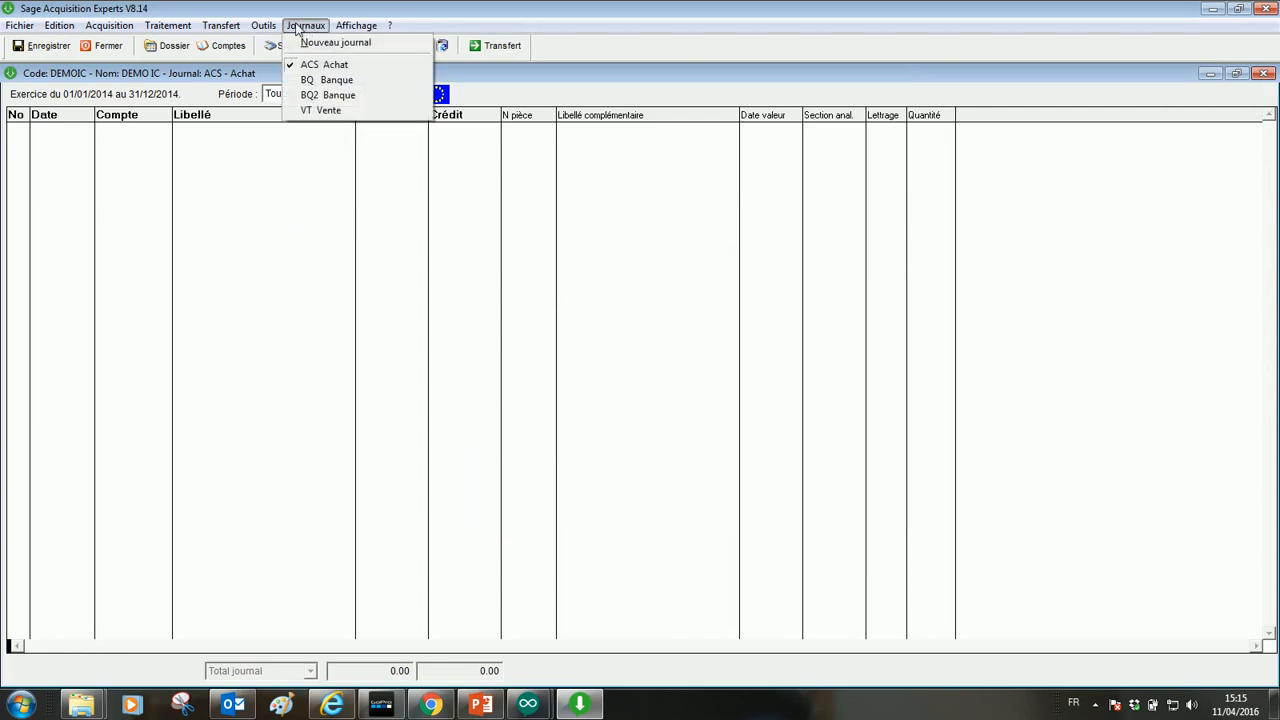
left_click(313, 80)
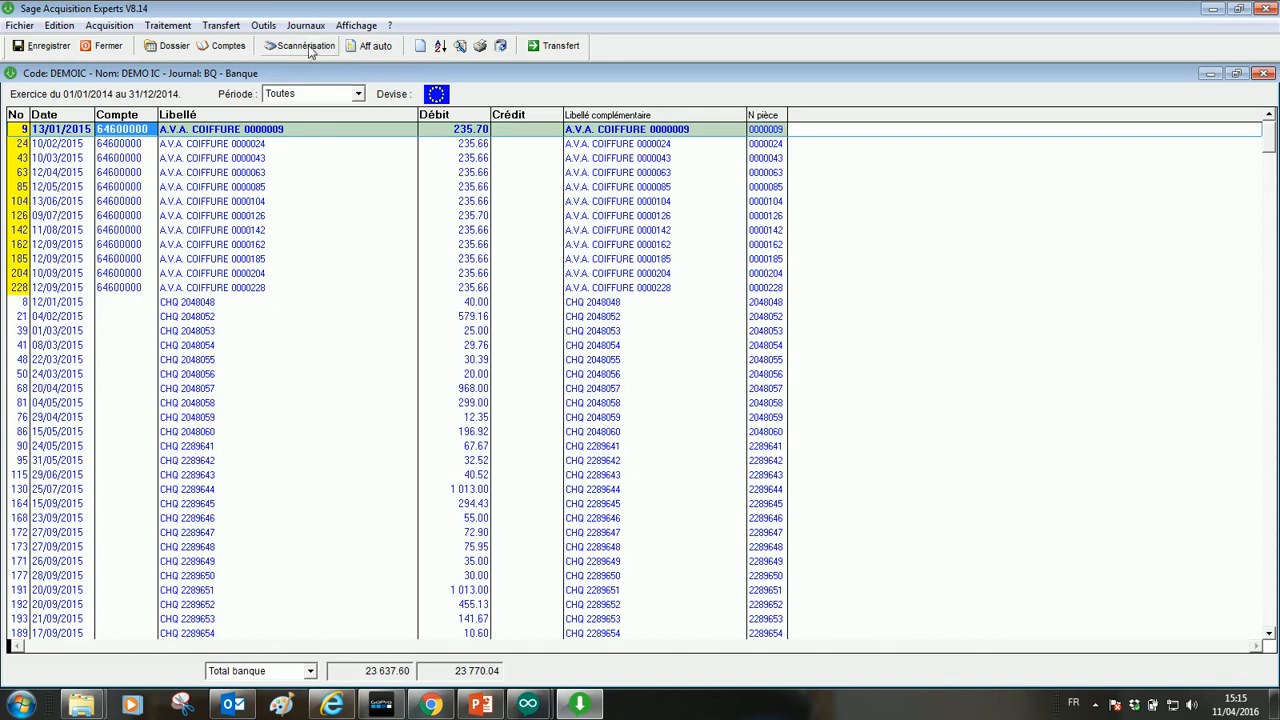
left_click(305, 25)
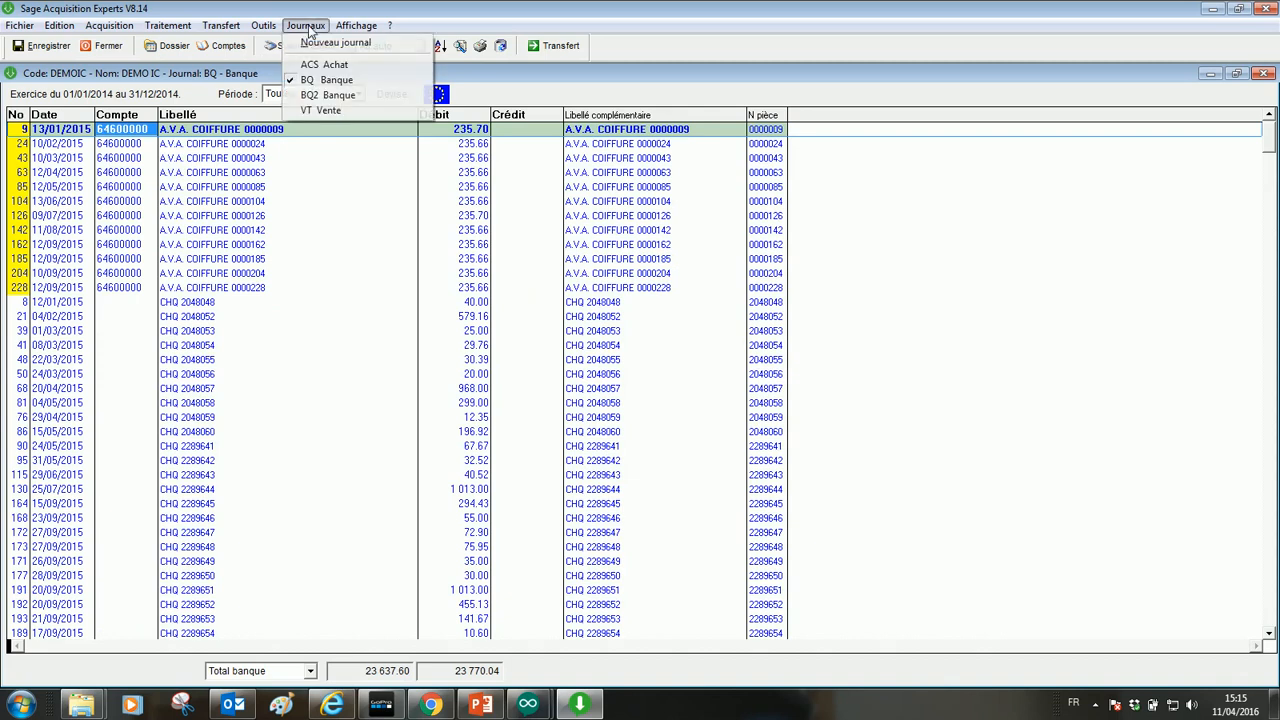
left_click(313, 95)
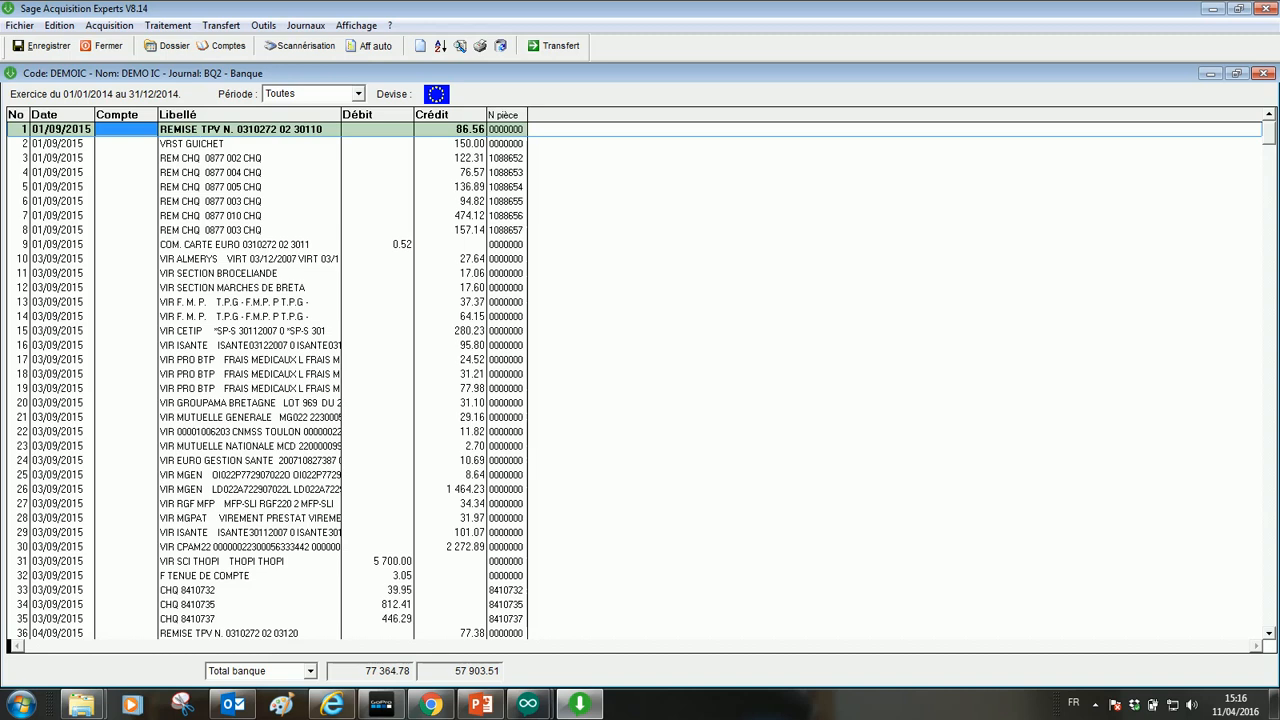
Examine the bank account details (RIB) in the BQ2 journal's Scanbank settings and close the dossier parameters.
left_click(170, 46)
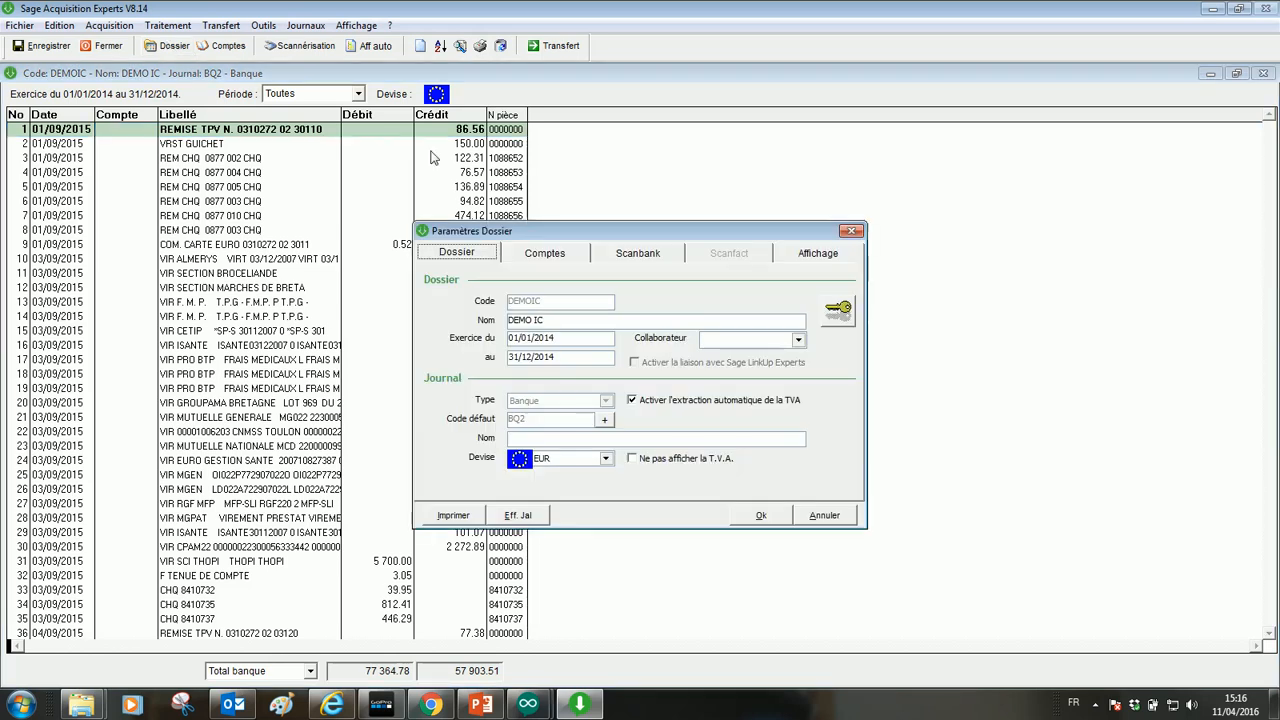
left_click(614, 252)
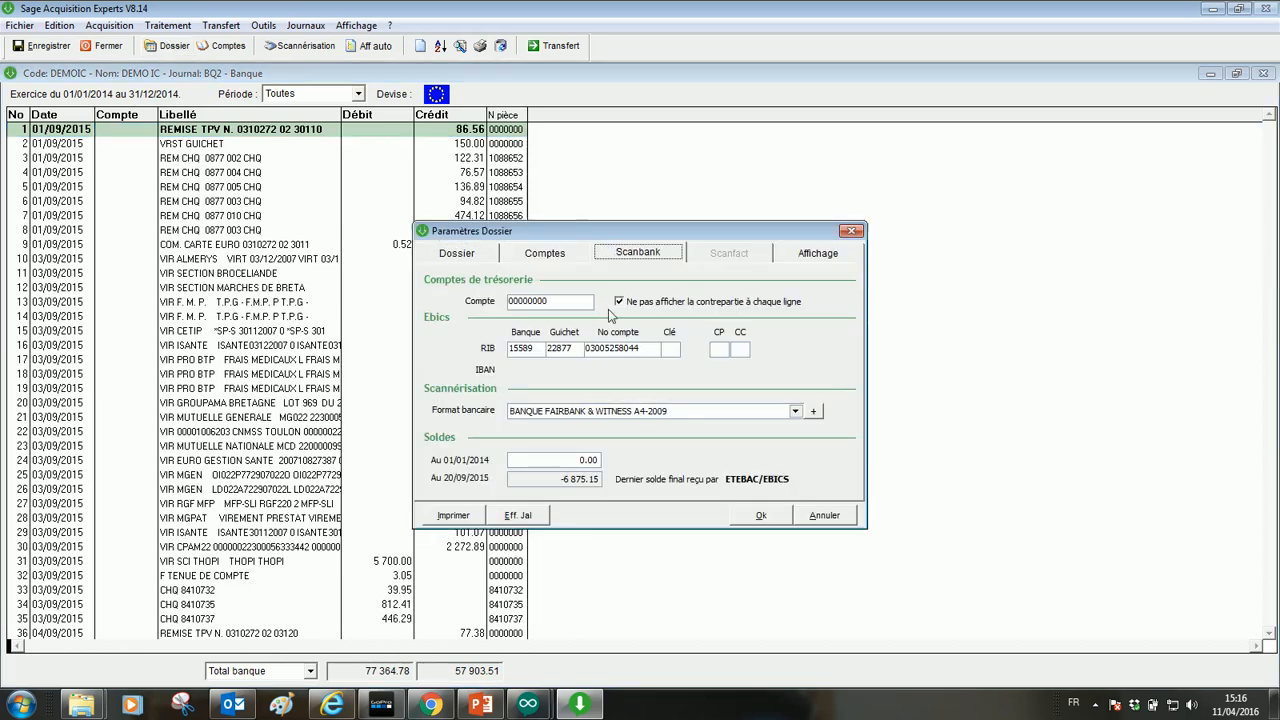
left_click(528, 348)
left_click(760, 516)
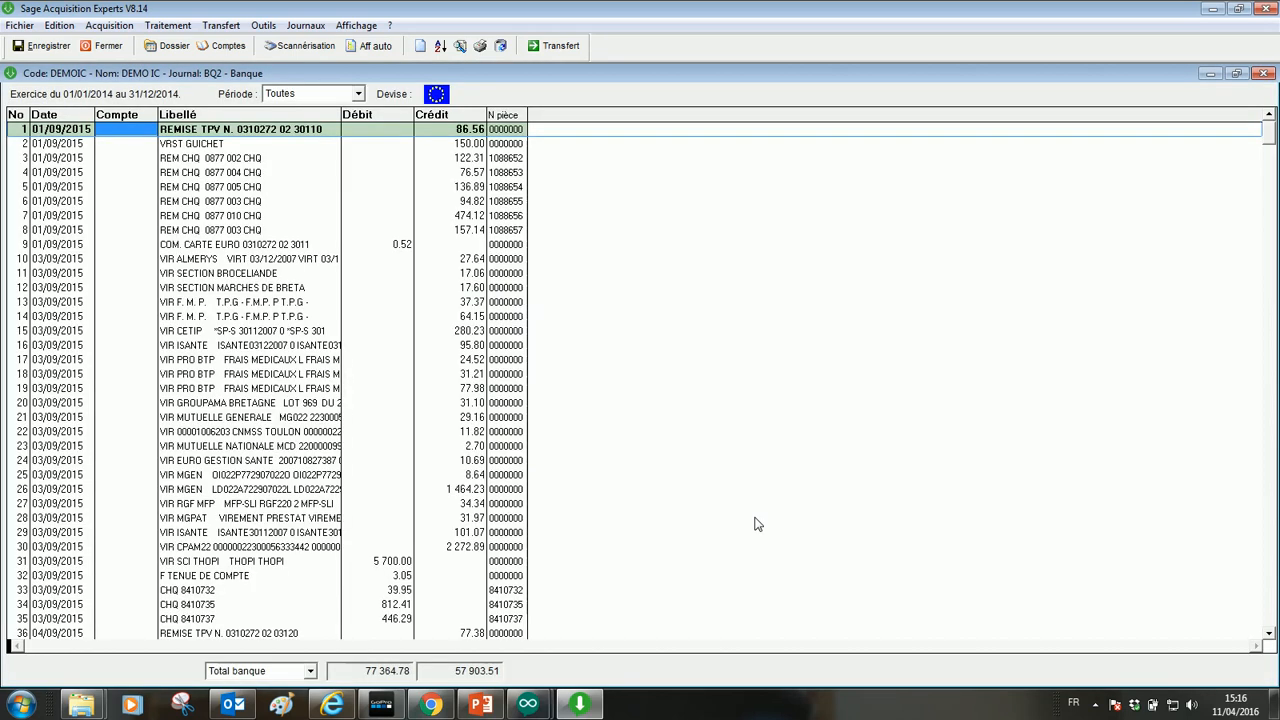
Close the DEMOIC dossier and save it.
left_click(106, 47)
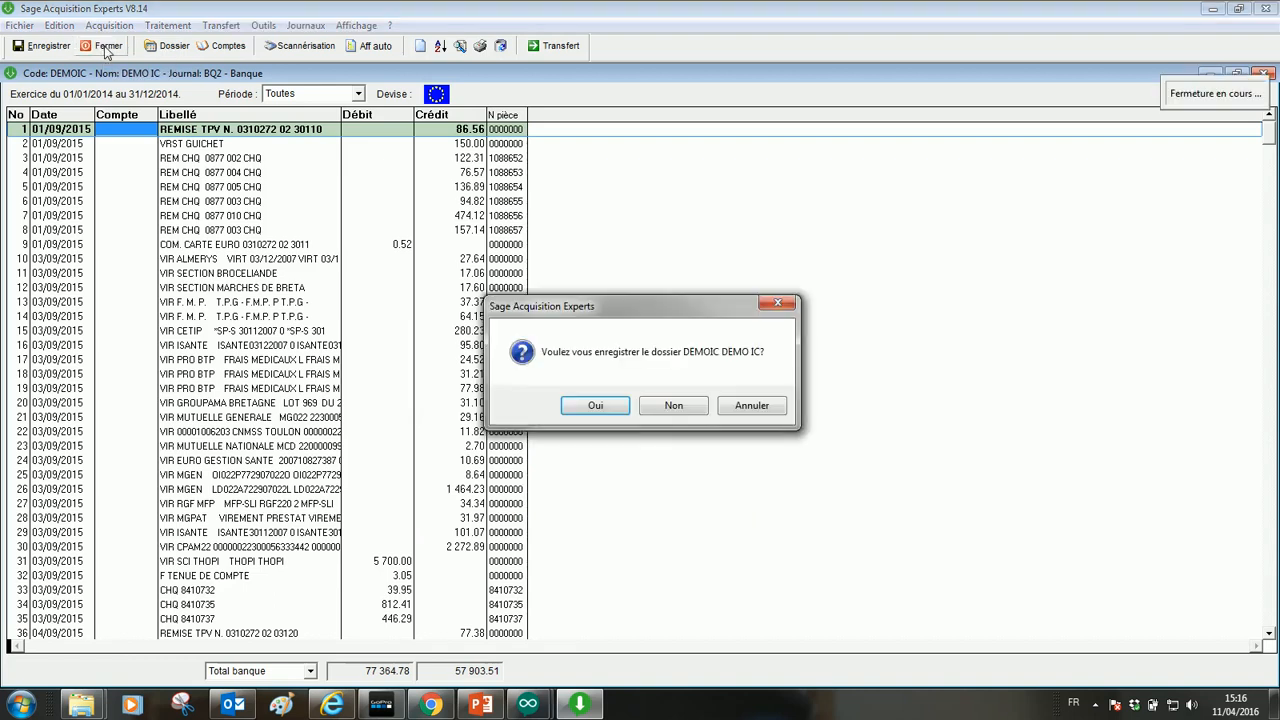
left_click(592, 405)
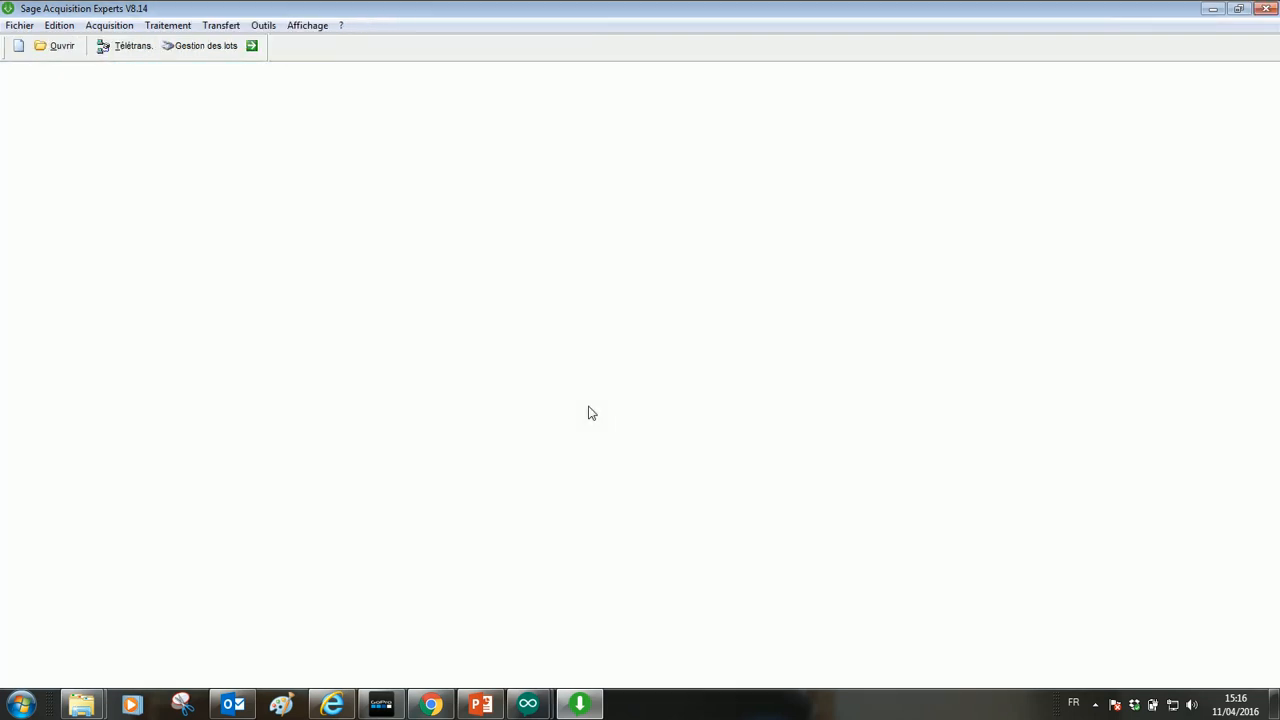